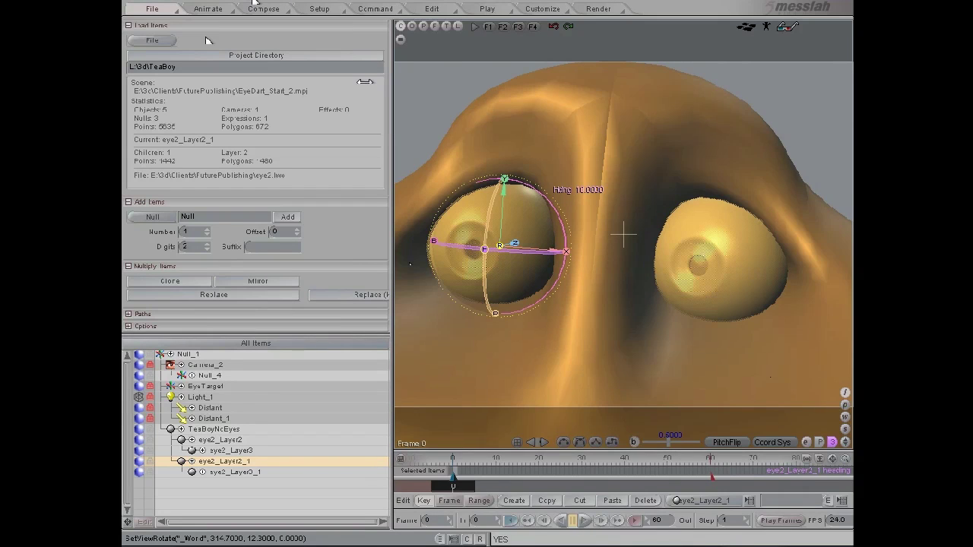
Add a new Slider item to the scene
{"action": "left_click", "coordinate": [721, 263]}
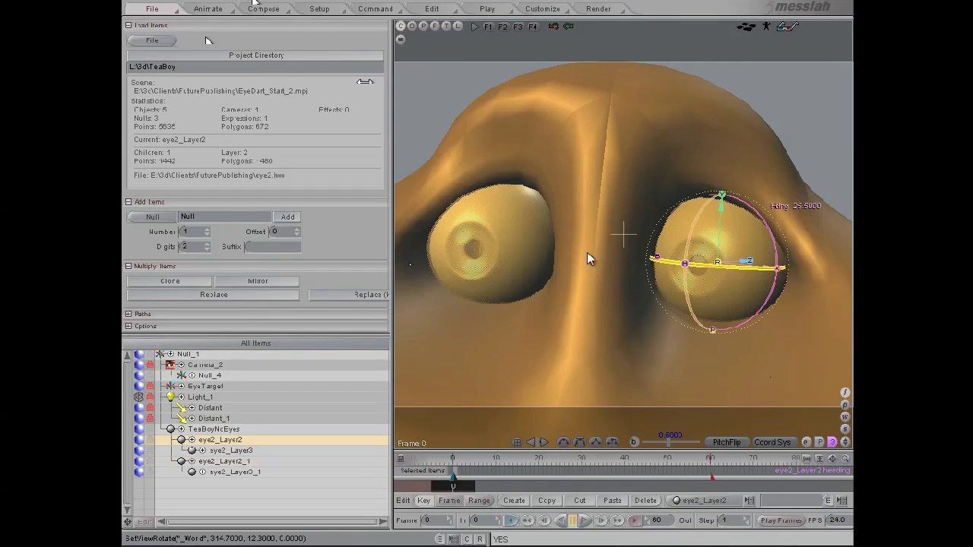
{"action": "left_click", "coordinate": [530, 245]}
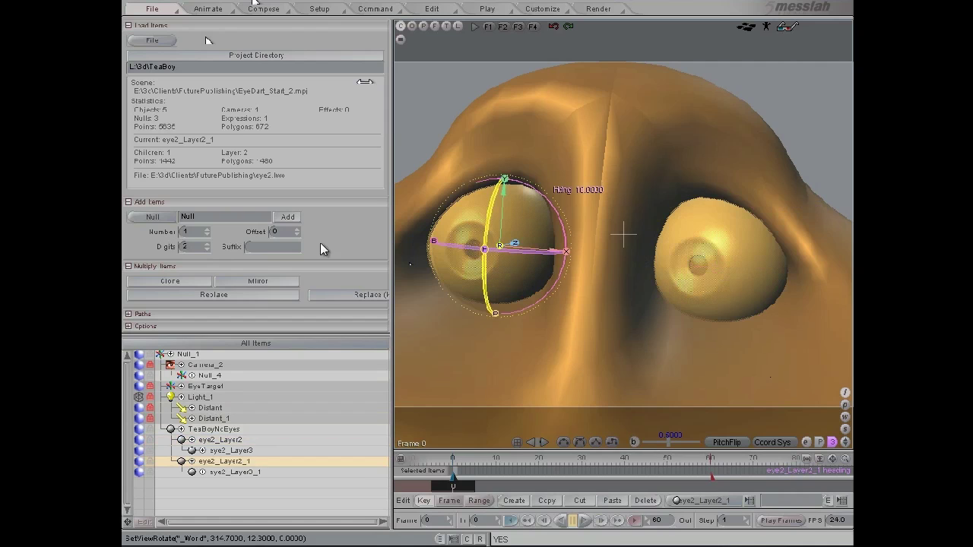
{"action": "left_click", "coordinate": [310, 9]}
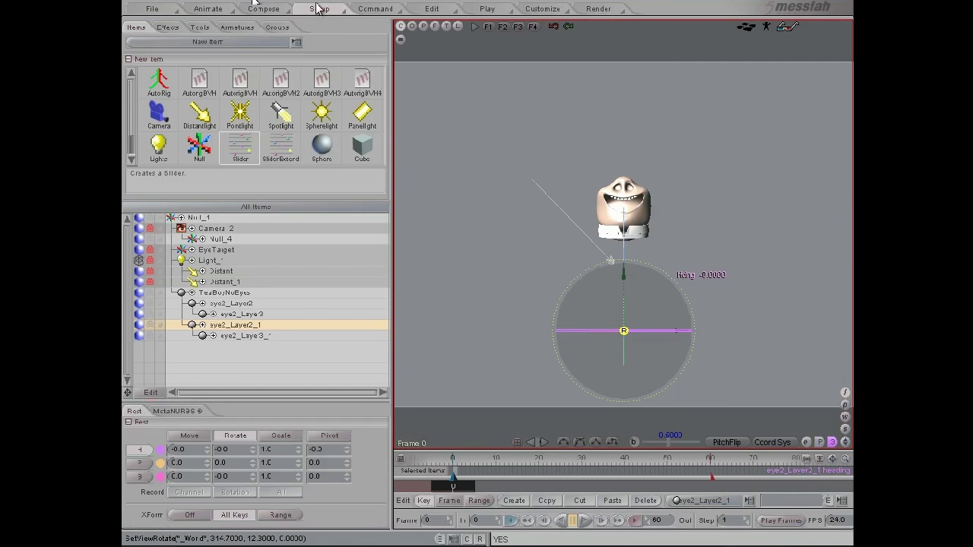
{"action": "left_click", "coordinate": [238, 152]}
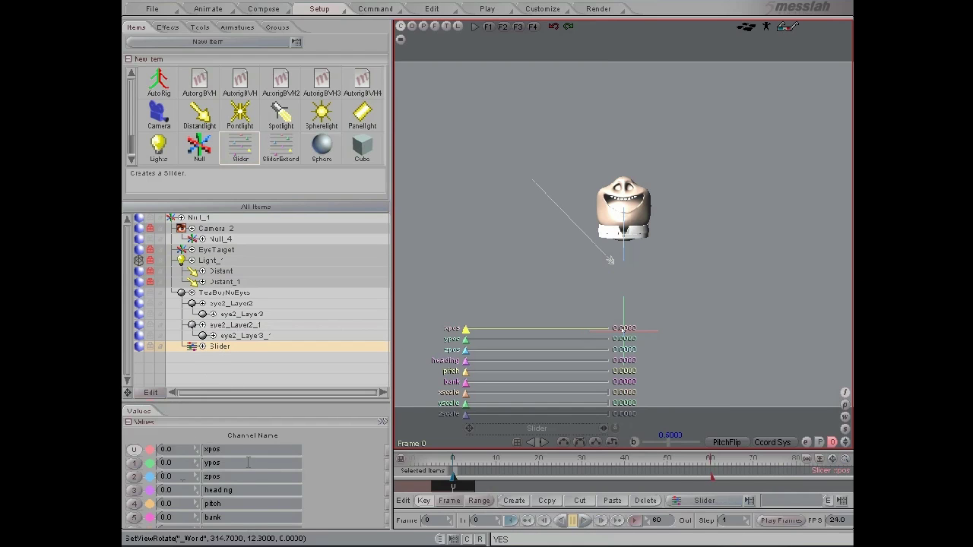
Limit the slider's ypos channel to a minimum of -1.0 and a maximum of 0.0
{"action": "left_click_drag", "start_coordinate": [390, 468], "coordinate": [452, 499]}
{"action": "left_click", "coordinate": [390, 463]}
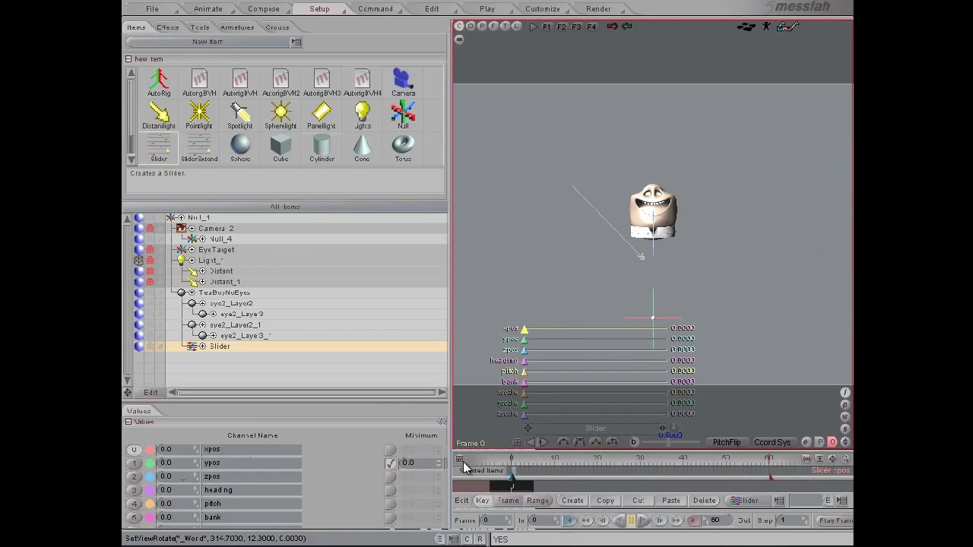
{"action": "left_click_drag", "start_coordinate": [457, 475], "coordinate": [499, 479]}
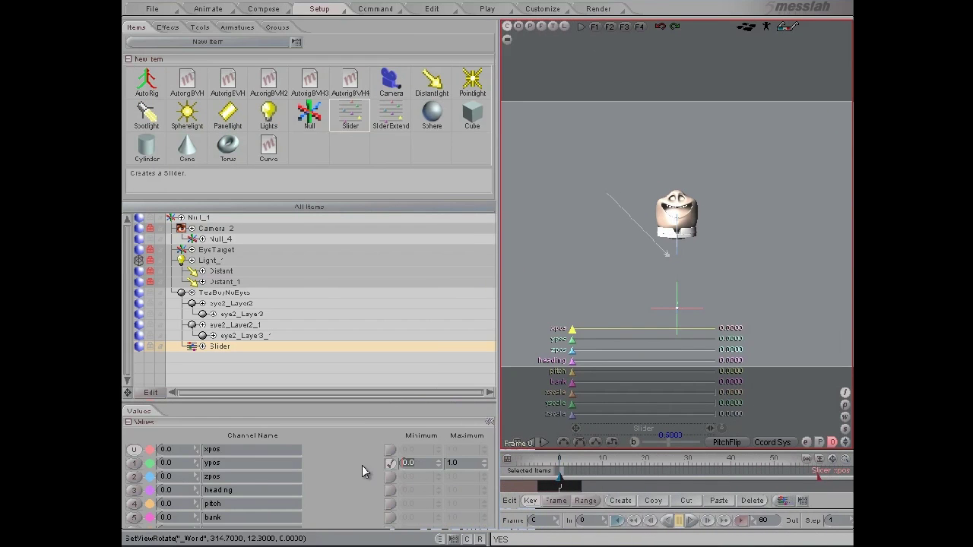
{"action": "type", "text": "-1.0"}
{"action": "key", "text": "Tab"}
{"action": "type", "text": "1"}
{"action": "key", "text": "BackSpace"}
{"action": "type", "text": "0"}
Rename the slider's xpos, ypos and zpos channels to Frequency, Min and Max
{"action": "left_click_drag", "start_coordinate": [236, 451], "coordinate": [149, 456]}
{"action": "key", "text": "Tab"}
{"action": "type", "text": "Min"}
{"action": "key", "text": "Tab"}
{"action": "type", "text": "M"}
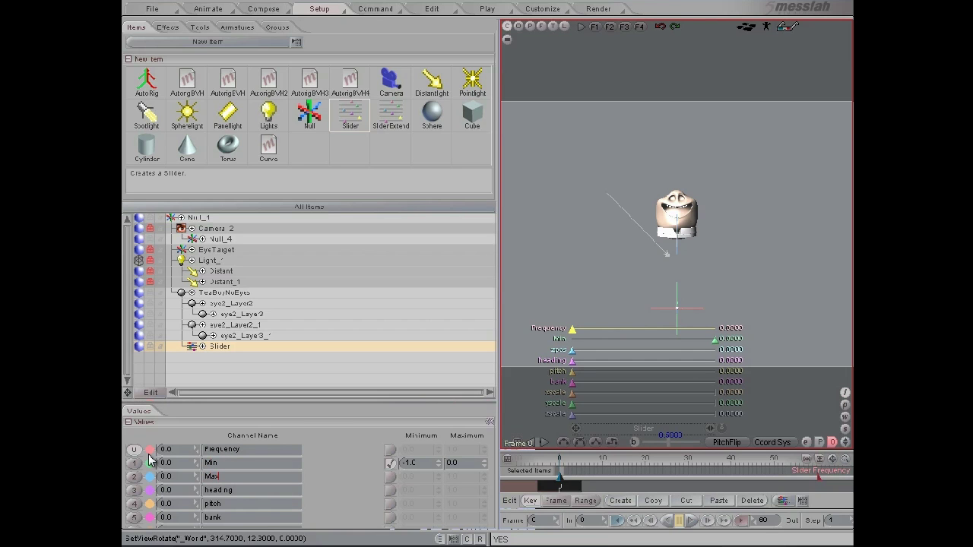
{"action": "key", "text": "Return"}
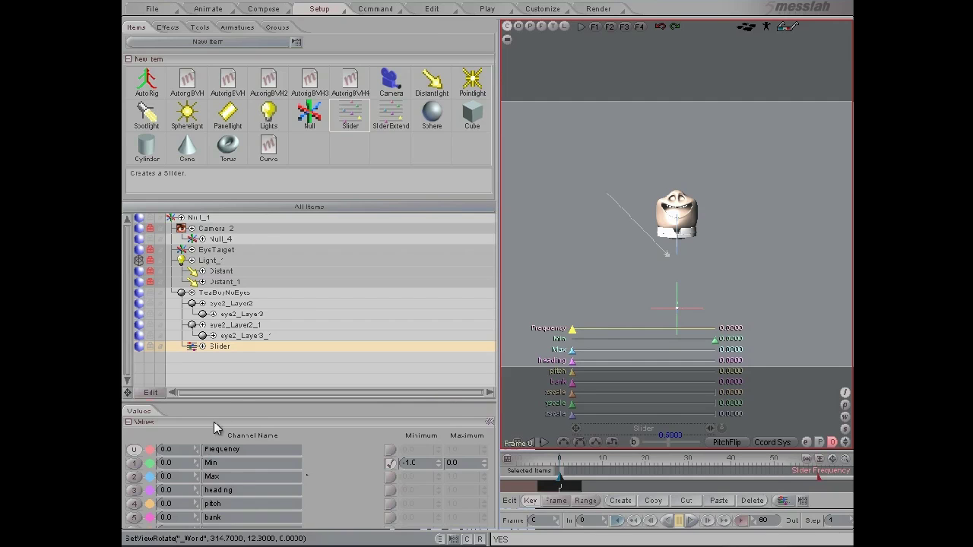
Hide the slider's heading, pitch, bank and scale channels, and move the slider control higher in the viewport
{"action": "left_click_drag", "start_coordinate": [219, 405], "coordinate": [191, 354]}
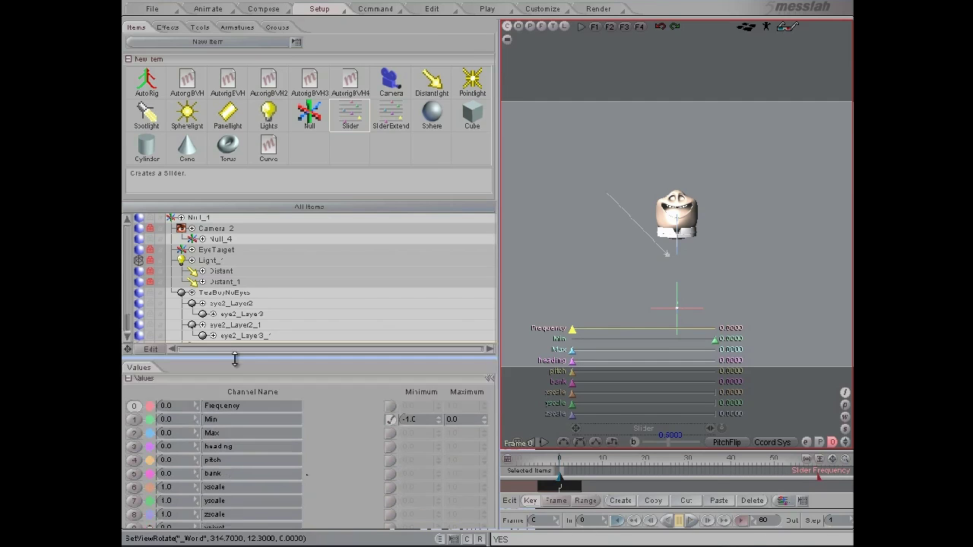
{"action": "left_click", "coordinate": [151, 439]}
{"action": "left_click", "coordinate": [150, 452]}
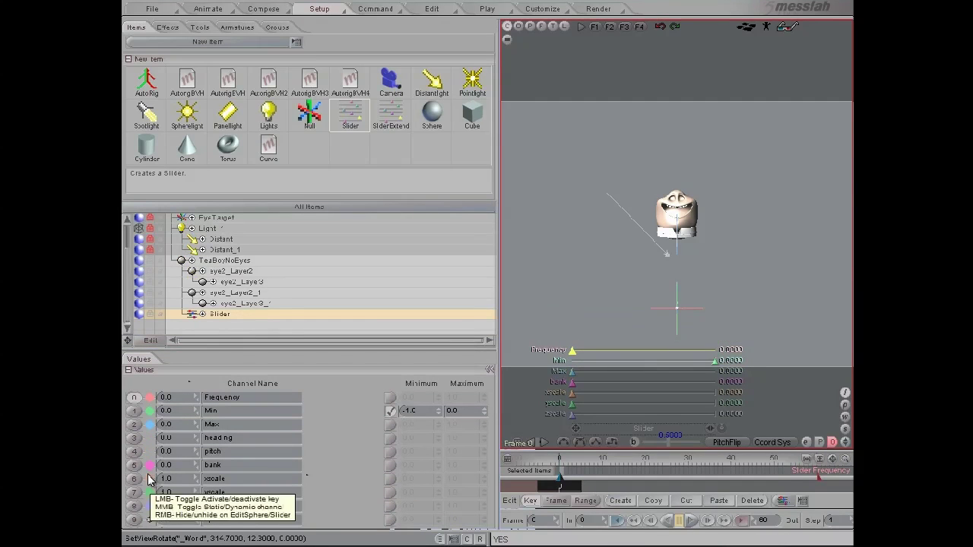
{"action": "right_click", "coordinate": [151, 469]}
{"action": "right_click", "coordinate": [150, 479]}
{"action": "right_click", "coordinate": [150, 493]}
{"action": "left_click", "coordinate": [151, 506]}
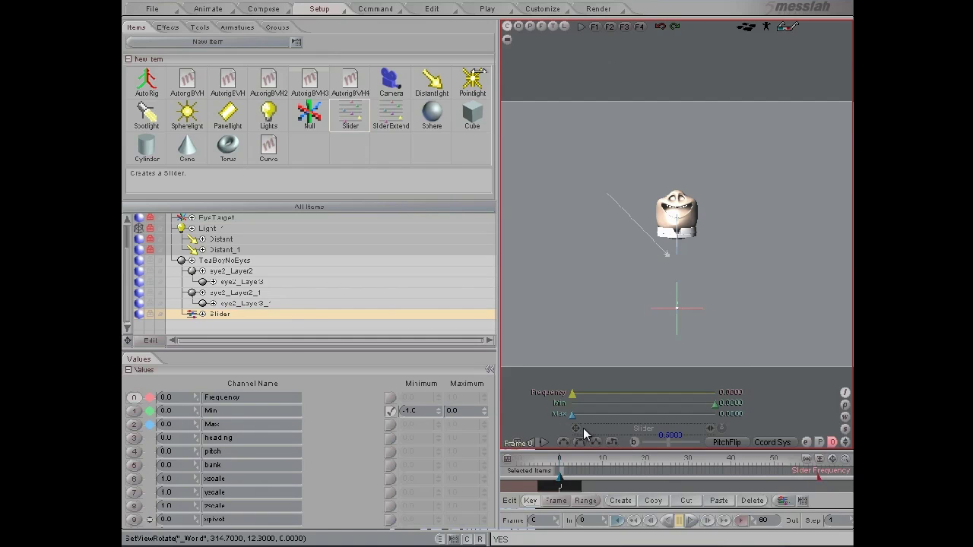
{"action": "left_click_drag", "start_coordinate": [576, 428], "coordinate": [553, 361]}
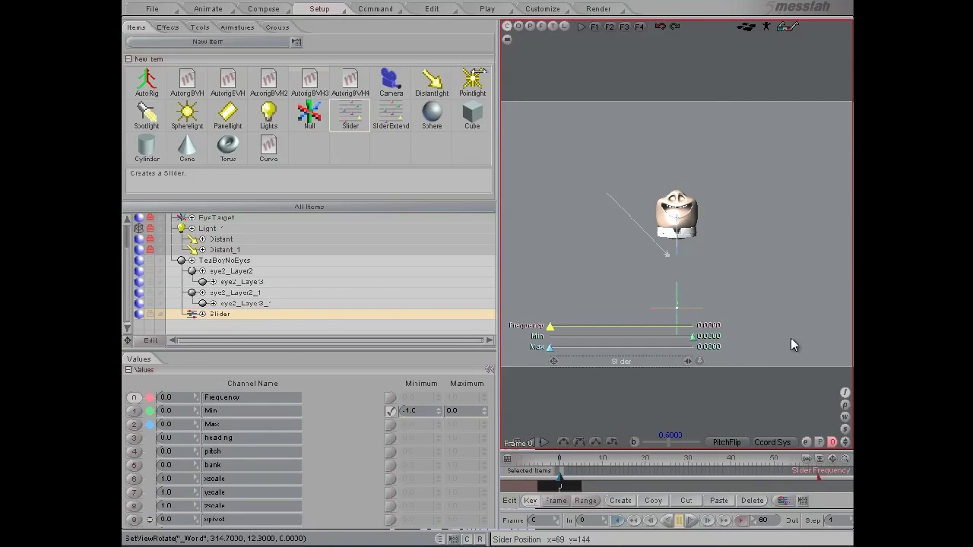
Deactivate the existing var expression and create a new expression variable
{"action": "left_click", "coordinate": [375, 8]}
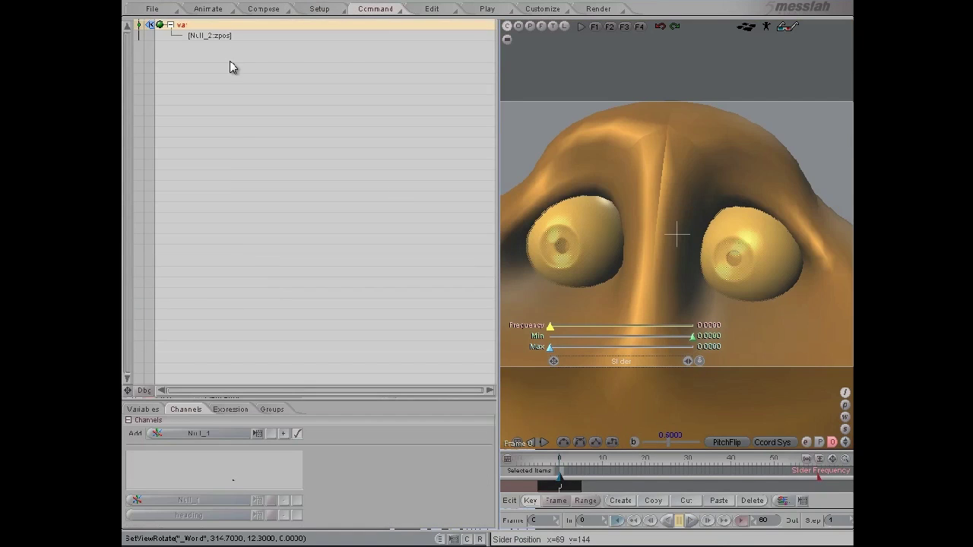
{"action": "left_click", "coordinate": [148, 27]}
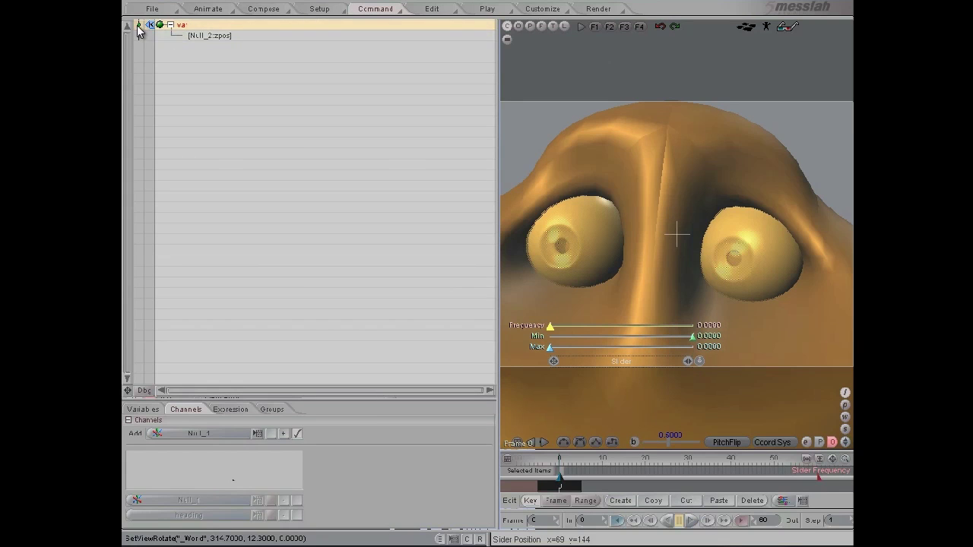
{"action": "left_click", "coordinate": [144, 409]}
{"action": "left_click", "coordinate": [281, 449]}
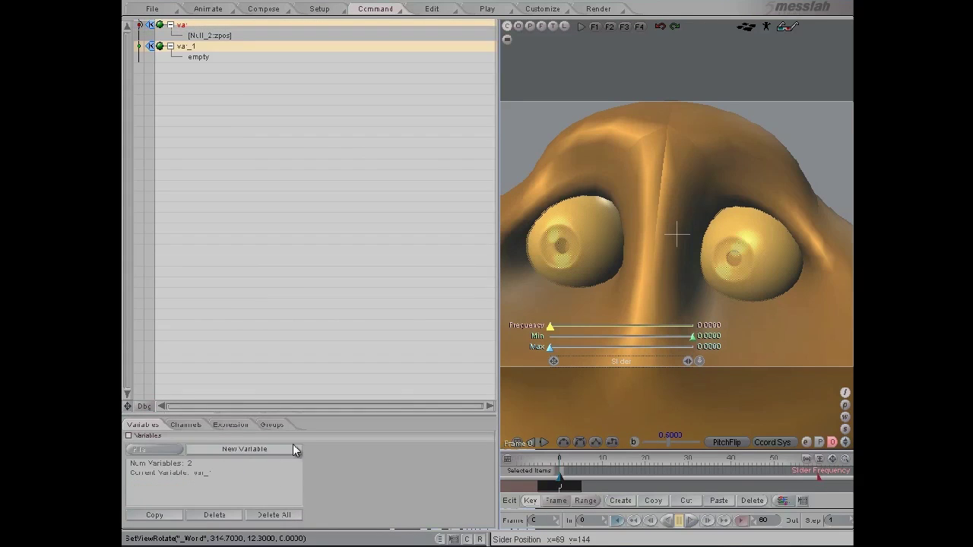
Choose the EyeDart function for the new variable's expression
{"action": "left_click", "coordinate": [235, 427]}
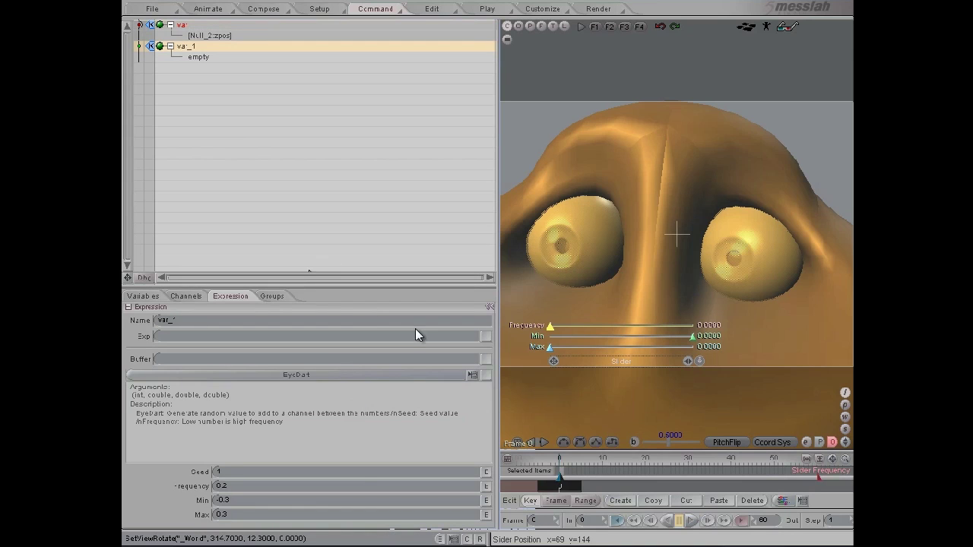
{"action": "left_click", "coordinate": [478, 373]}
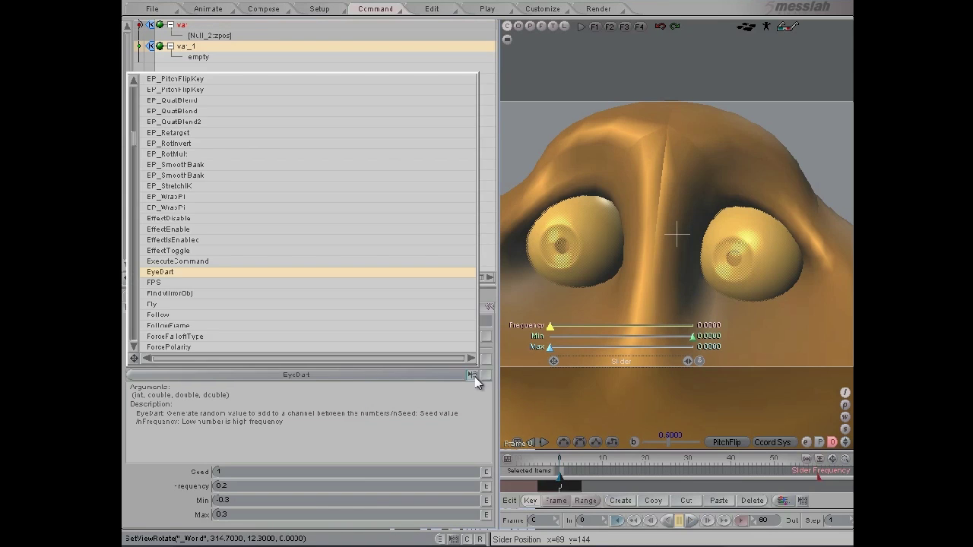
{"action": "left_click", "coordinate": [234, 272]}
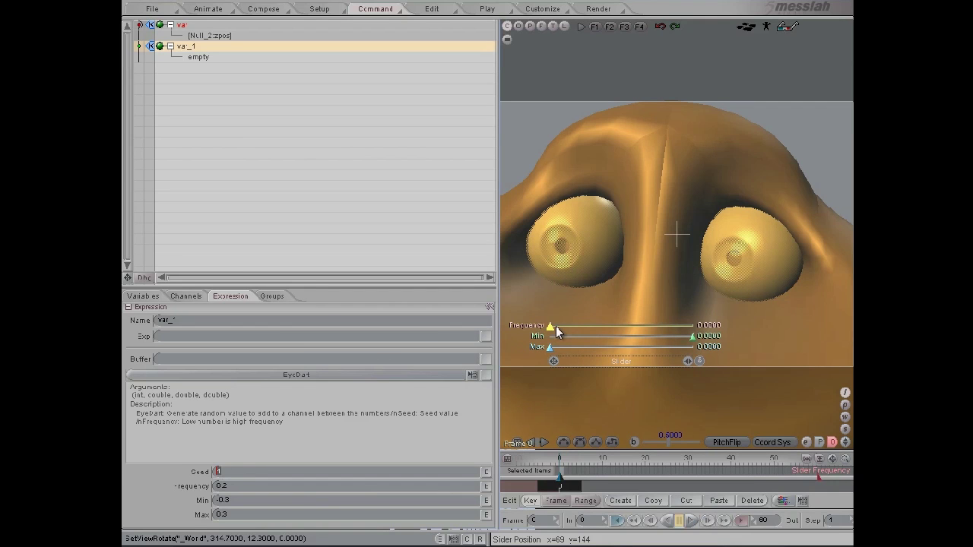
Set EyeDart's Frequency argument to the slider's Frequency channel, [Slider:xpos]
{"action": "mouse_move", "coordinate": [550, 326]}
{"action": "left_mouse_down"}
{"action": "mouse_move", "coordinate": [750, 333]}
{"action": "mouse_move", "coordinate": [551, 327]}
{"action": "left_mouse_up"}
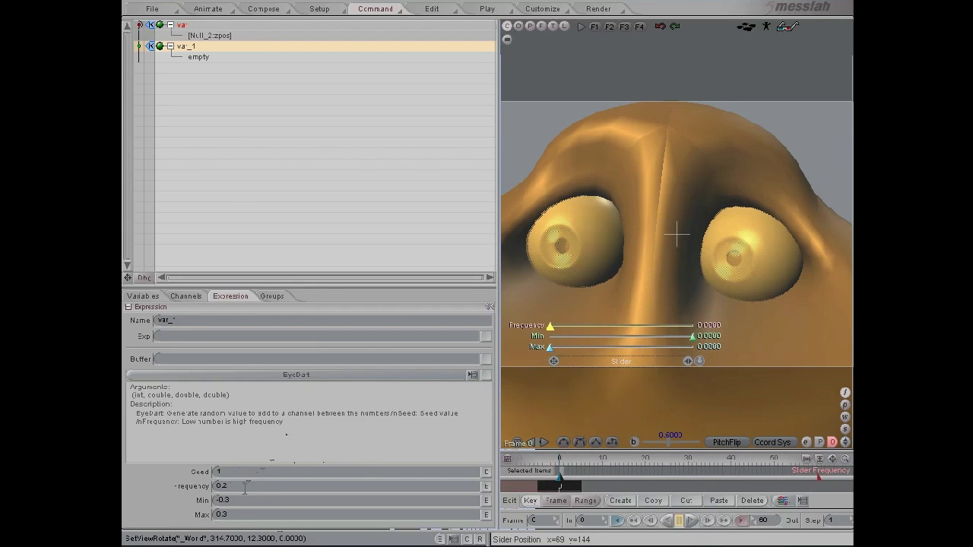
{"action": "left_click", "coordinate": [488, 358]}
{"action": "left_click_drag", "start_coordinate": [221, 357], "coordinate": [159, 358]}
{"action": "key", "text": "ctrl+c"}
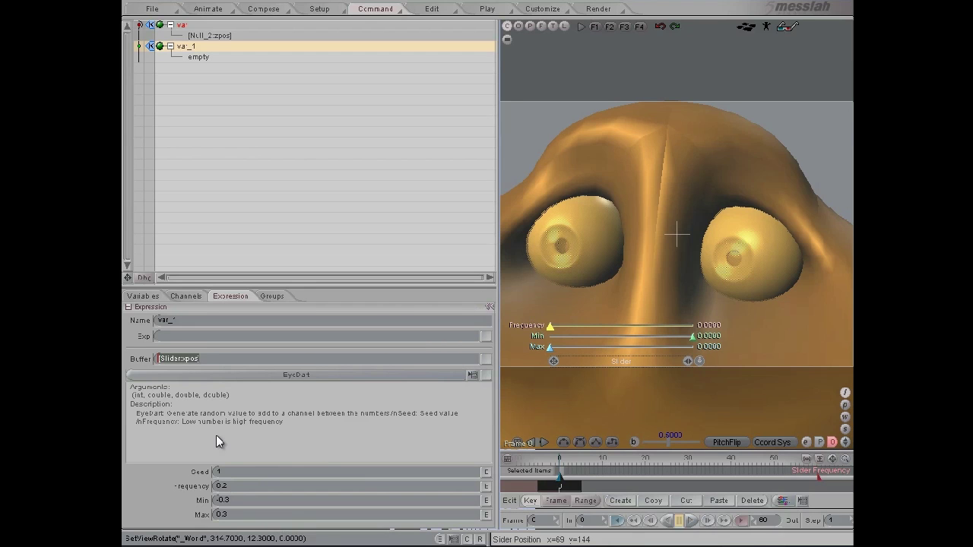
{"action": "key", "text": "Delete"}
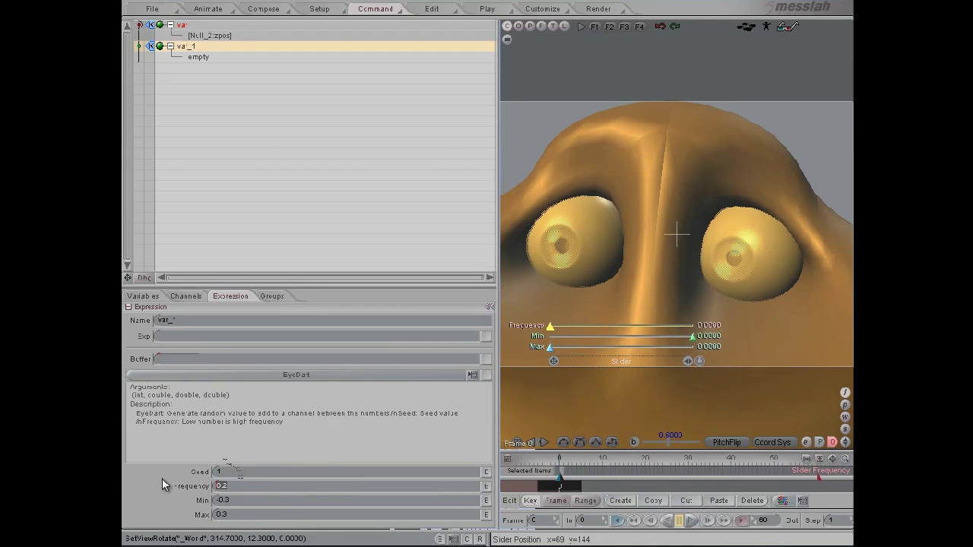
{"action": "key", "text": "ctrl+v"}
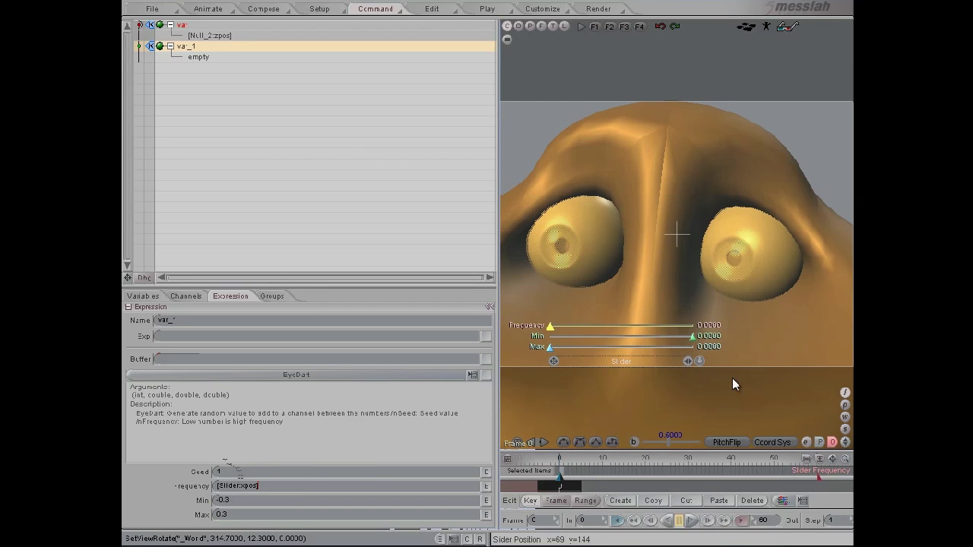
Set EyeDart's Min argument to the slider's Min channel, [Slider:ypos]
{"action": "left_click", "coordinate": [692, 338]}
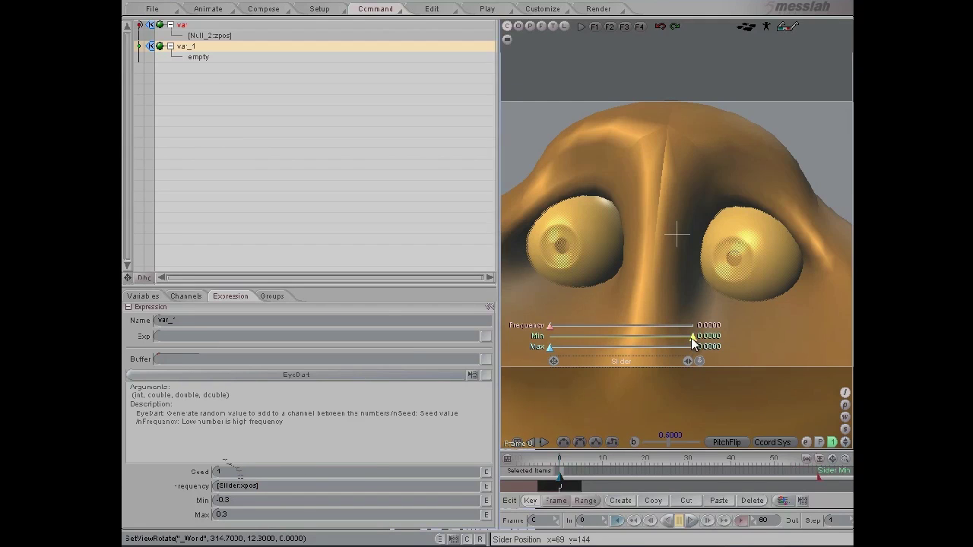
{"action": "left_click", "coordinate": [485, 359]}
{"action": "left_click_drag", "start_coordinate": [282, 362], "coordinate": [152, 363]}
{"action": "key", "text": "ctrl+x"}
{"action": "key", "text": "ctrl+v"}
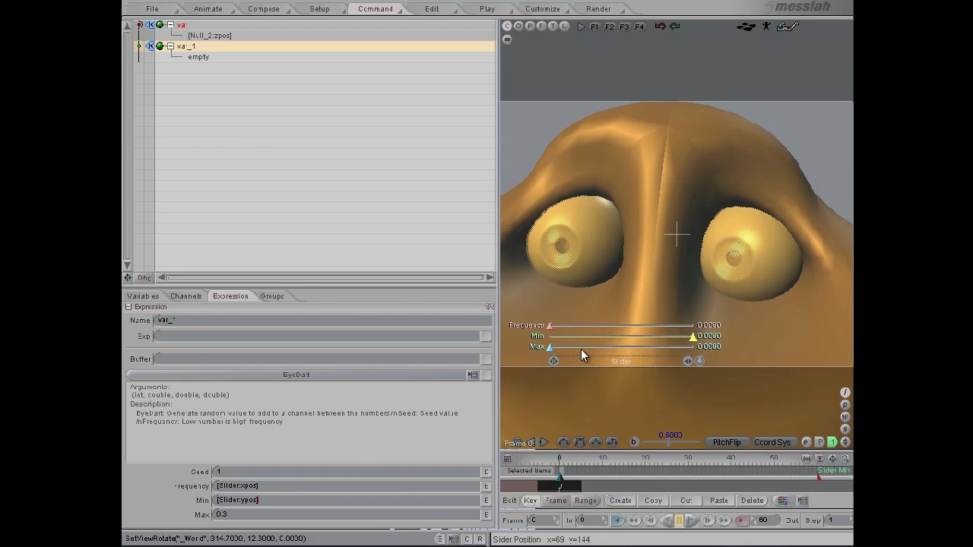
Set EyeDart's Max argument to [Slider:zpos] and insert the completed function into the var_1 expression
{"action": "left_click", "coordinate": [551, 348]}
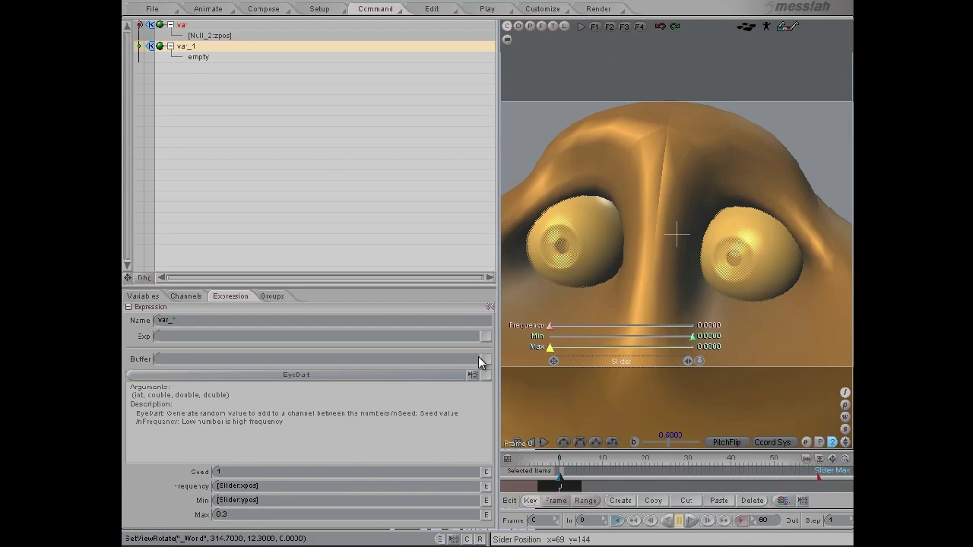
{"action": "left_click_drag", "start_coordinate": [377, 354], "coordinate": [155, 358]}
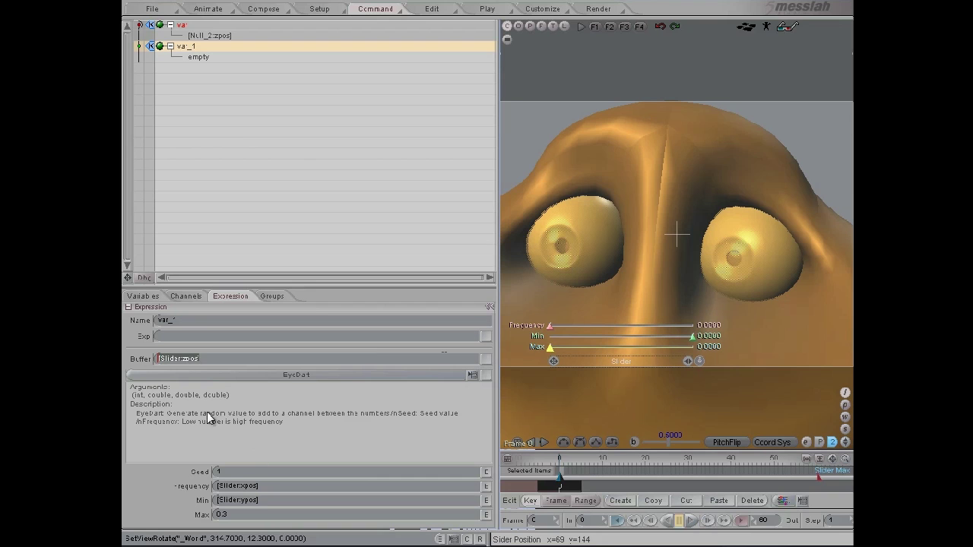
{"action": "mouse_move", "coordinate": [226, 514]}
{"action": "left_mouse_down"}
{"action": "mouse_move", "coordinate": [160, 512]}
{"action": "mouse_move", "coordinate": [228, 514]}
{"action": "left_mouse_up"}
{"action": "left_click", "coordinate": [485, 359]}
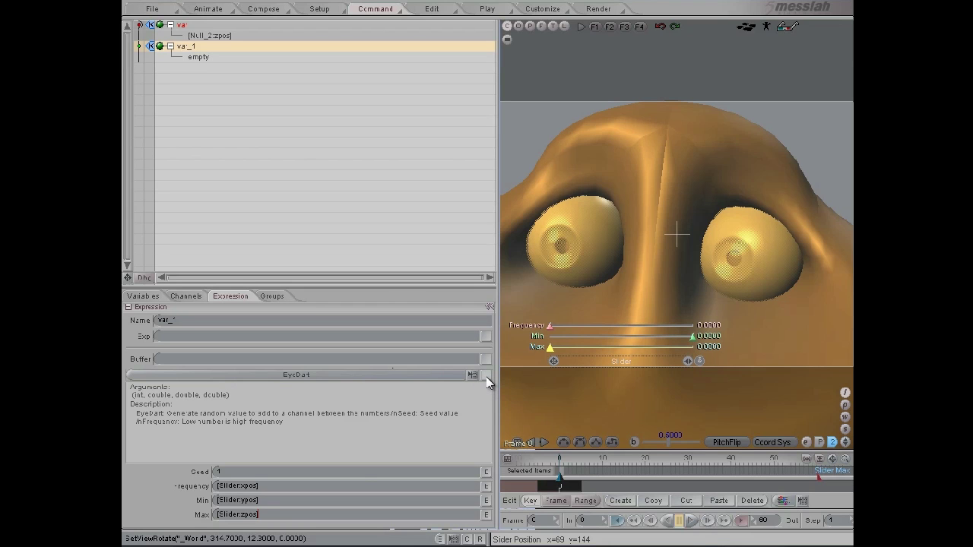
{"action": "left_click", "coordinate": [485, 378]}
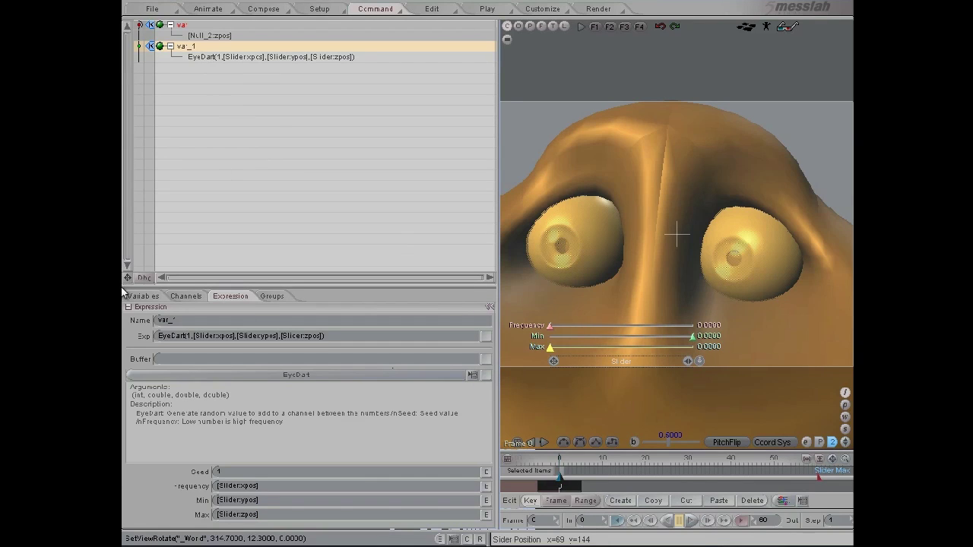
Attach the heading channel of eye2_Layer2_1 to the EyeDart expression and switch it to additive mode
{"action": "left_click", "coordinate": [202, 294]}
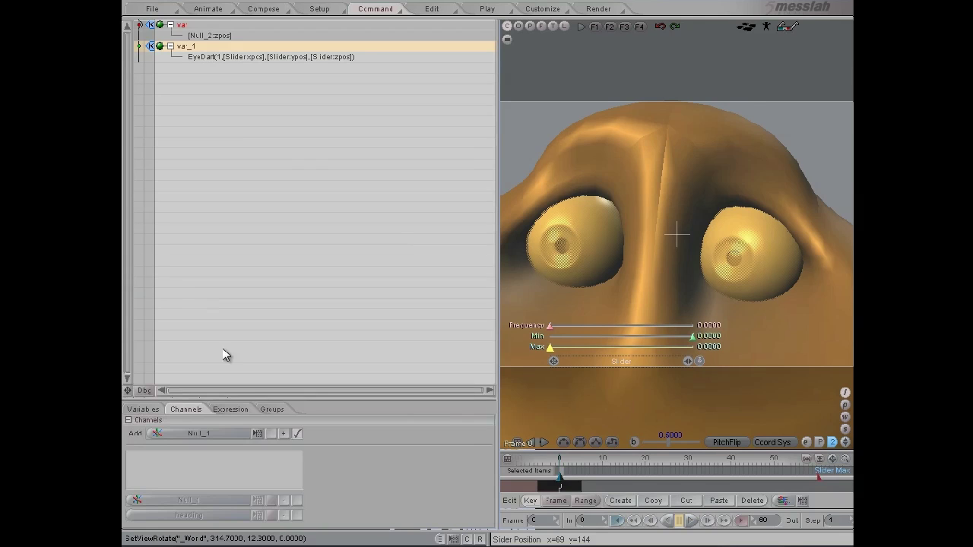
{"action": "left_click", "coordinate": [596, 245]}
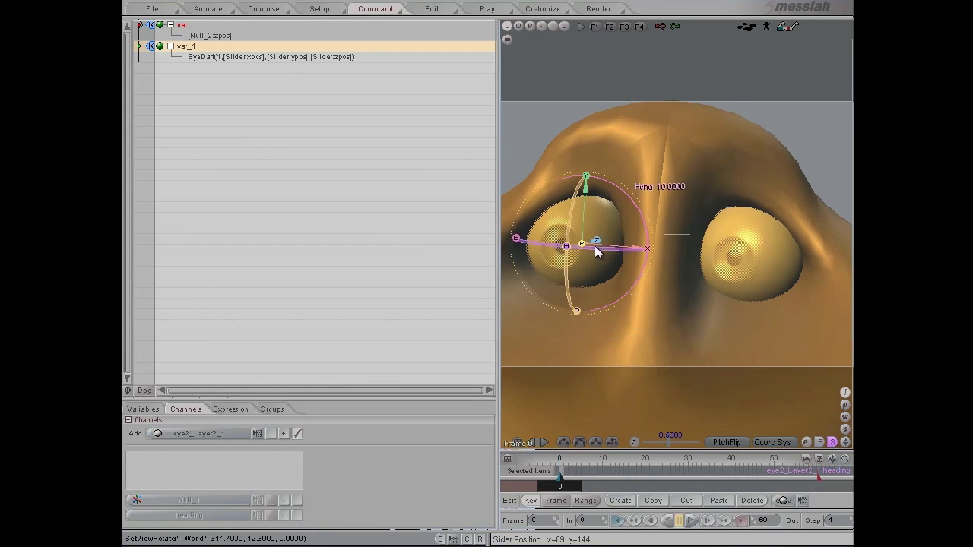
{"action": "left_click", "coordinate": [297, 434]}
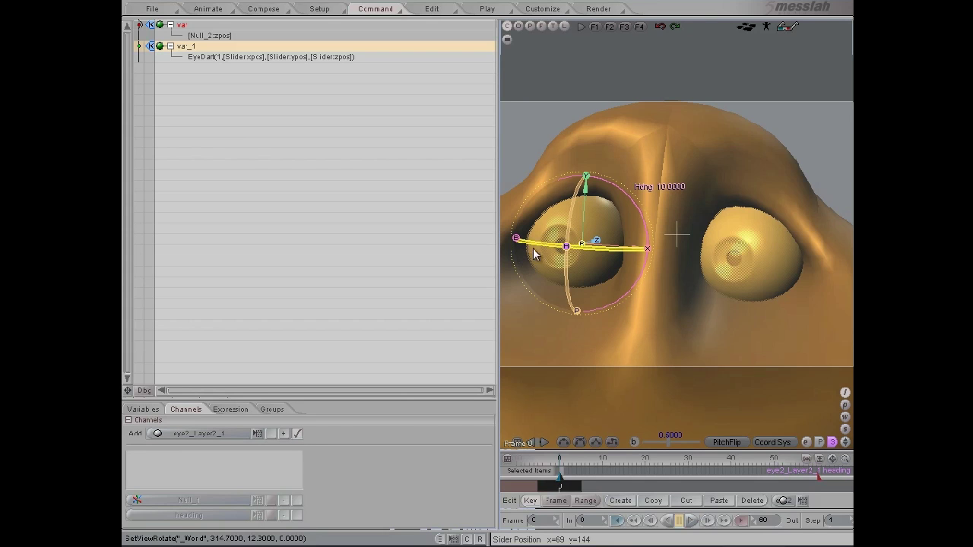
{"action": "left_click", "coordinate": [283, 434]}
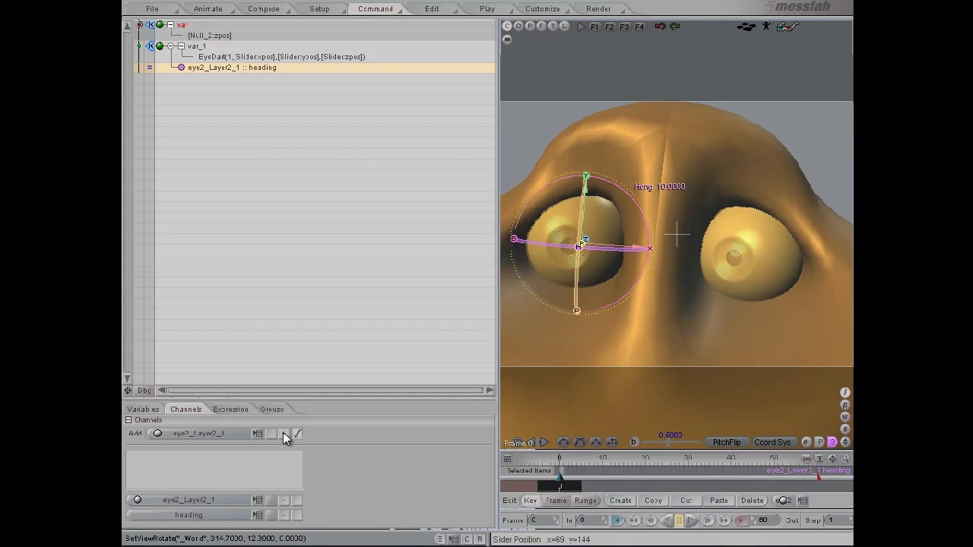
{"action": "left_click", "coordinate": [149, 68]}
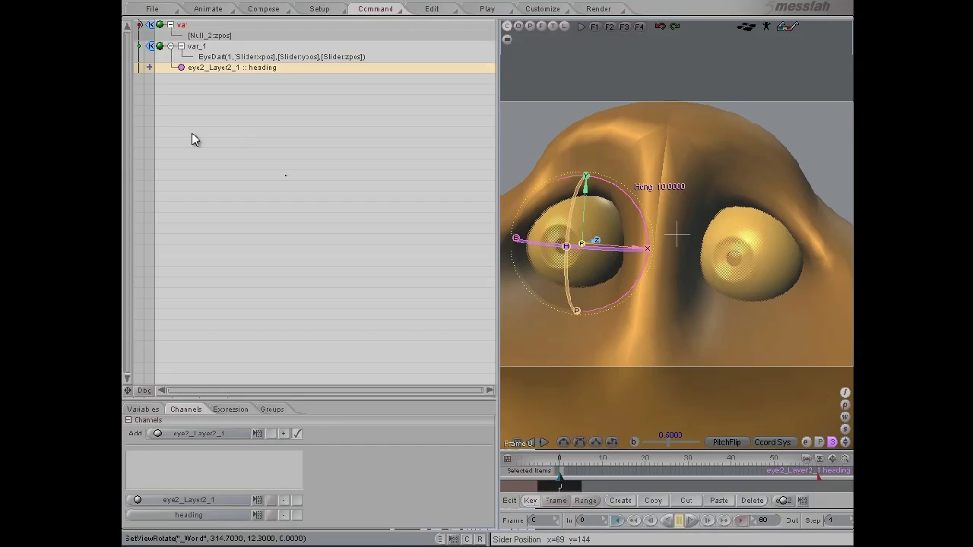
Attach the heading channel of eye2_Layer2 to the EyeDart expression and switch it to additive mode
{"action": "left_click", "coordinate": [779, 246]}
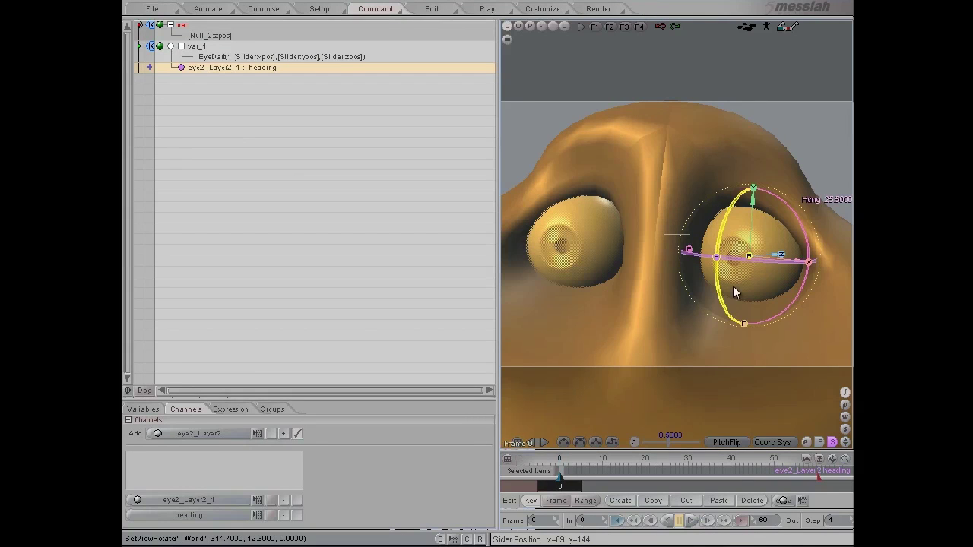
{"action": "left_click", "coordinate": [283, 434]}
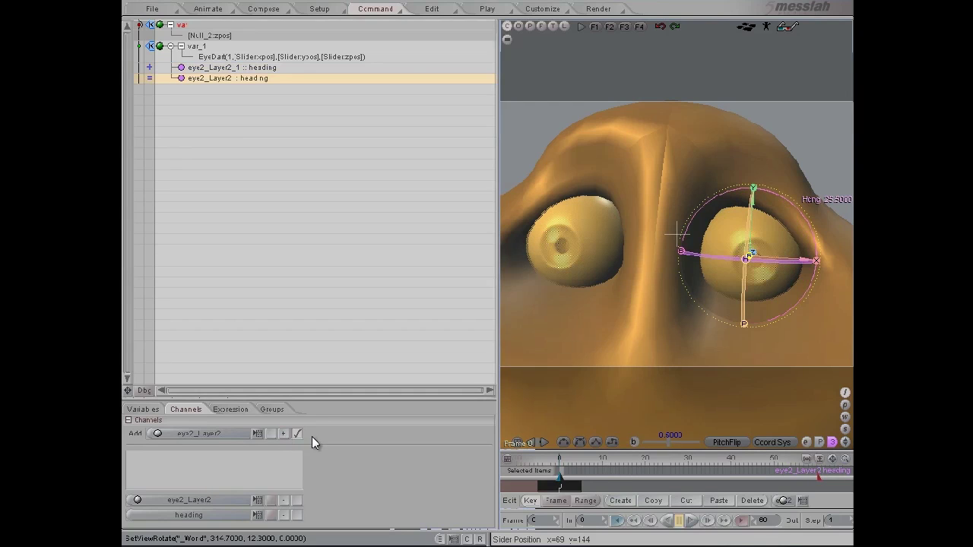
{"action": "left_click", "coordinate": [149, 79]}
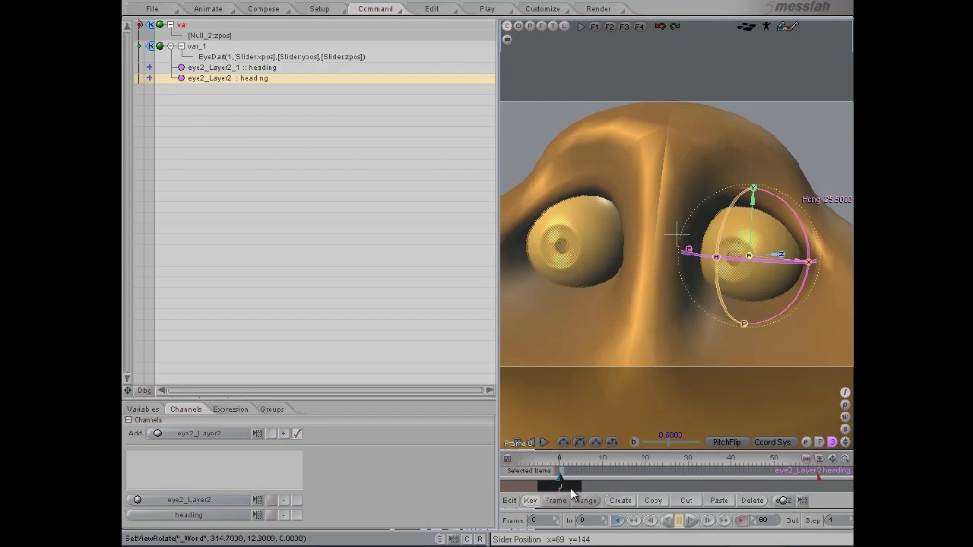
Set the slider's Min to about -0.265, Max to about 0.175 and Frequency to about 0.425, and play the animation
{"action": "left_click", "coordinate": [208, 8]}
{"action": "left_click", "coordinate": [235, 167]}
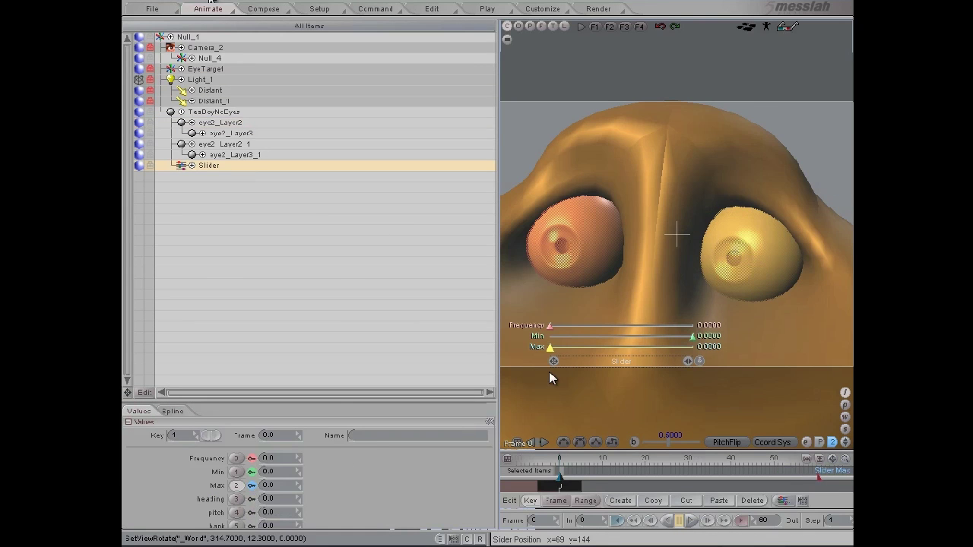
{"action": "left_click_drag", "start_coordinate": [693, 336], "coordinate": [656, 336]}
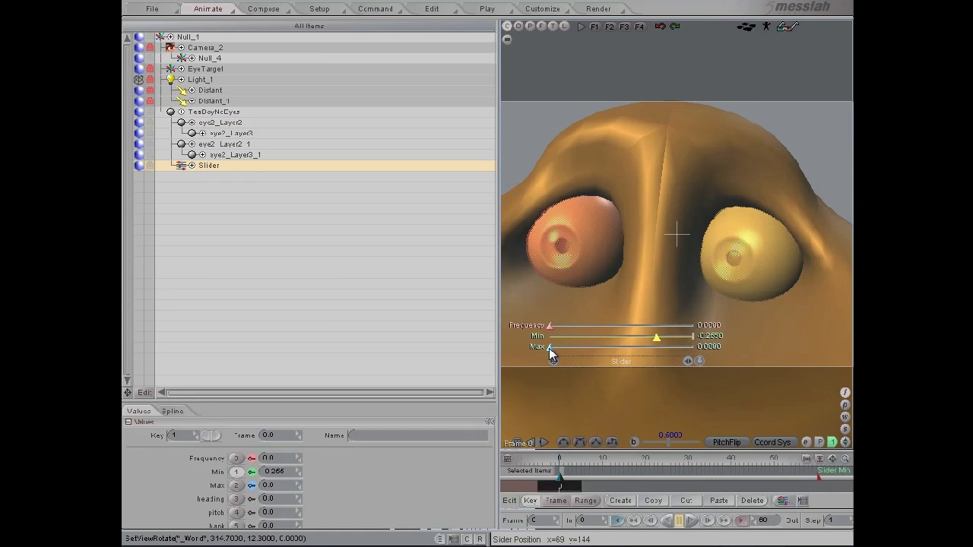
{"action": "left_click_drag", "start_coordinate": [553, 351], "coordinate": [590, 370]}
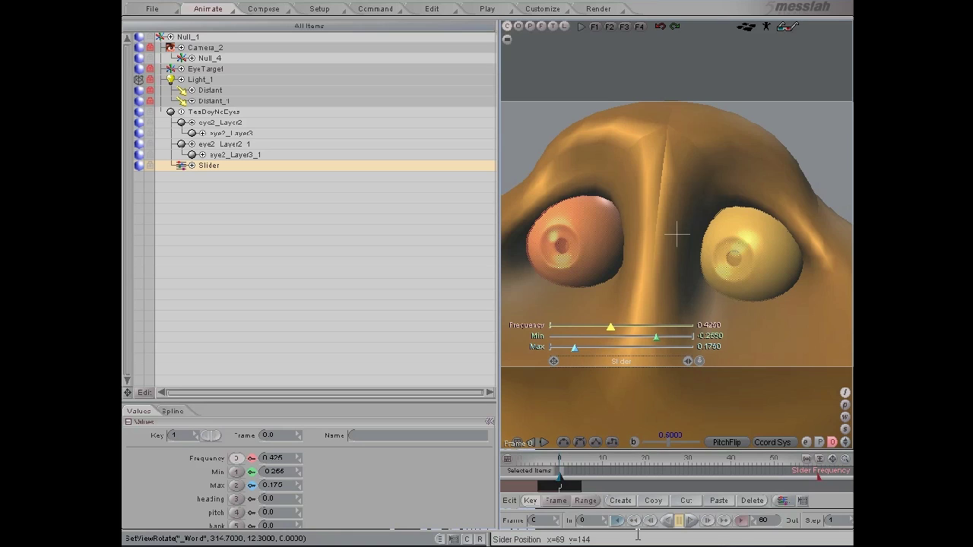
{"action": "left_click", "coordinate": [692, 521]}
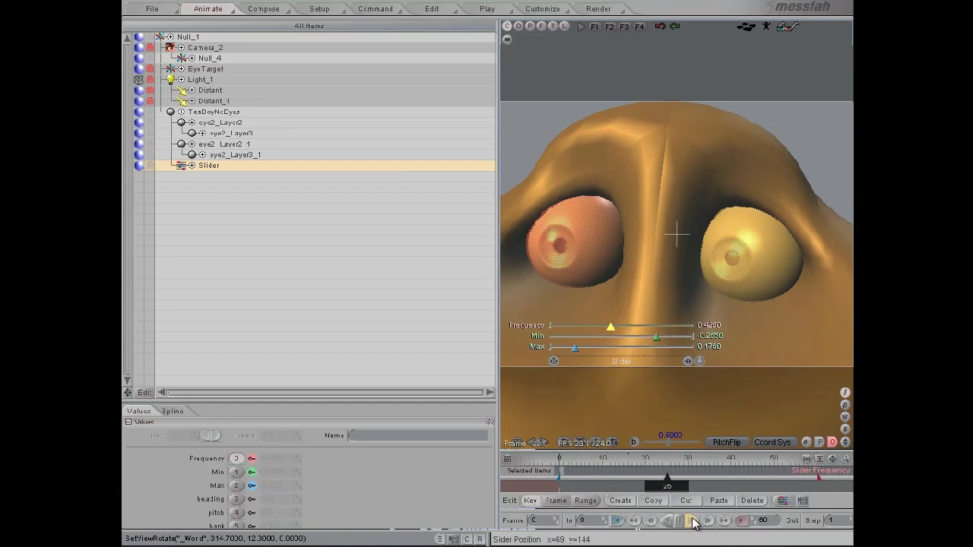